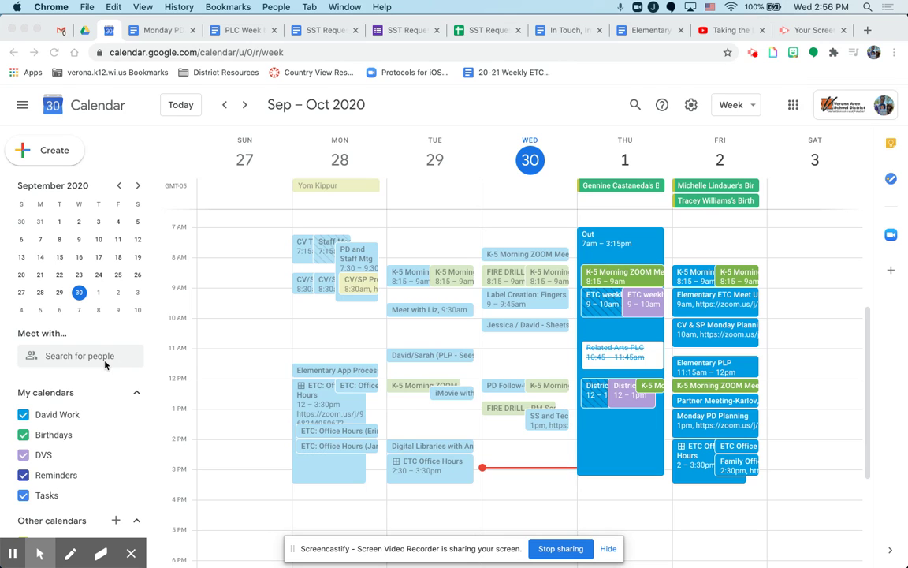
Overlay a colleague's availability on the week using the Meet with people search, and remove that calendar again
click(86, 355)
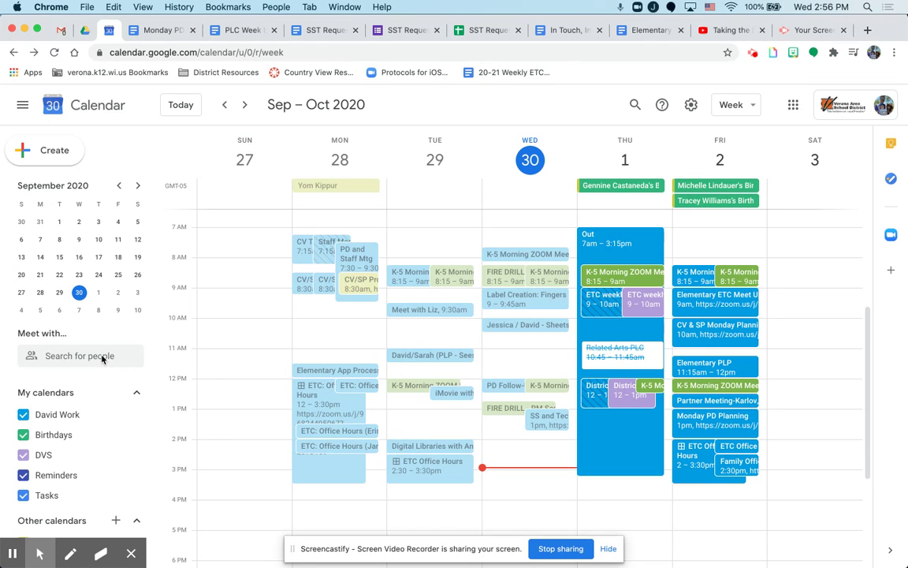
text(jess)
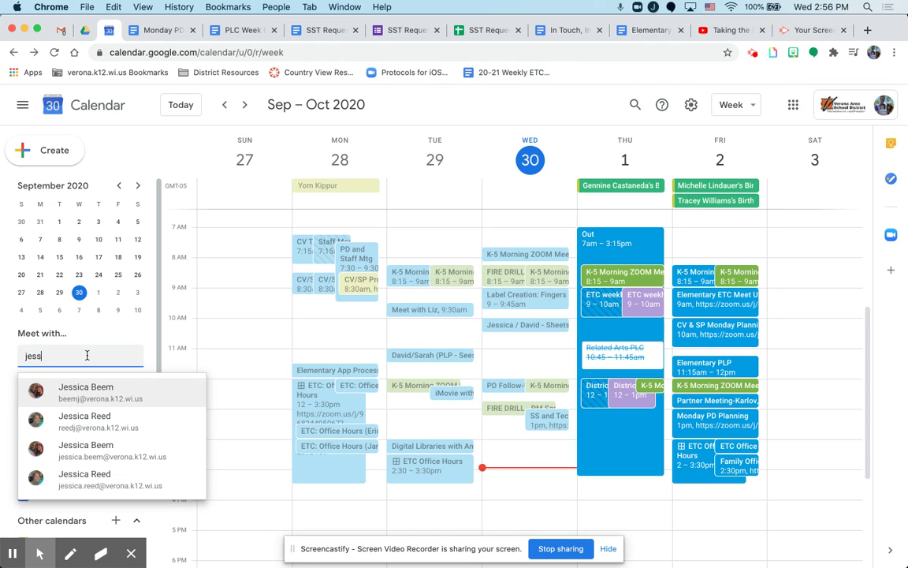
click(99, 392)
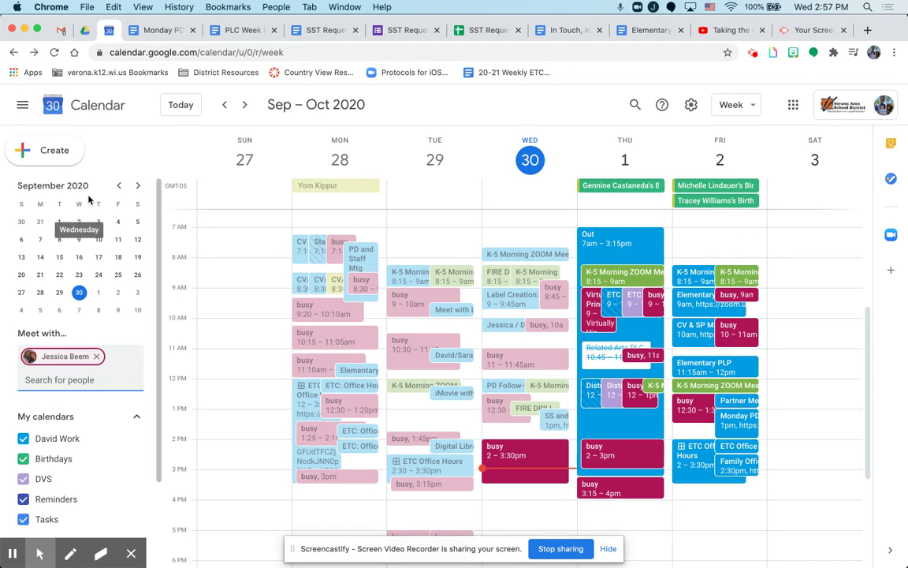
click(96, 357)
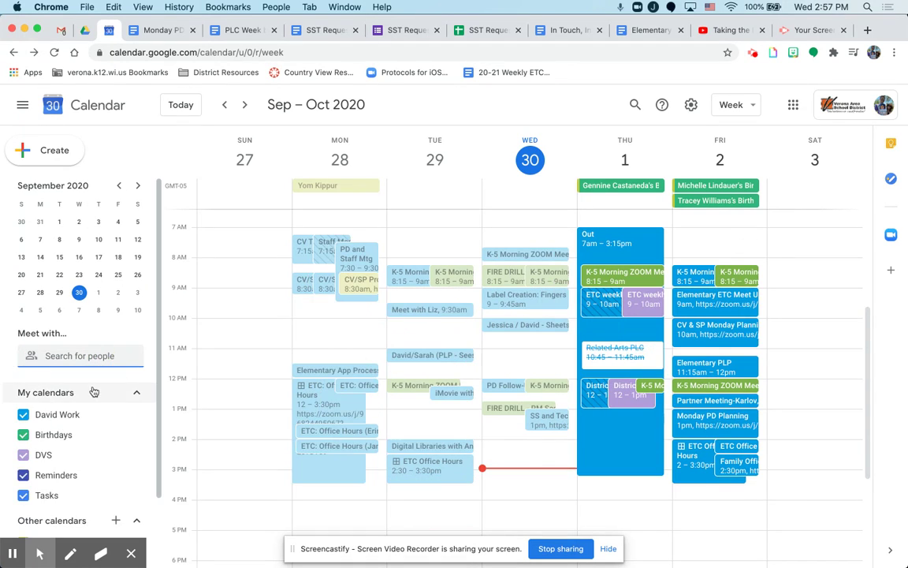
Open the work calendar's access permissions and switch its availability for Verona Area School District off and on again
scroll(136, 399, down, 2)
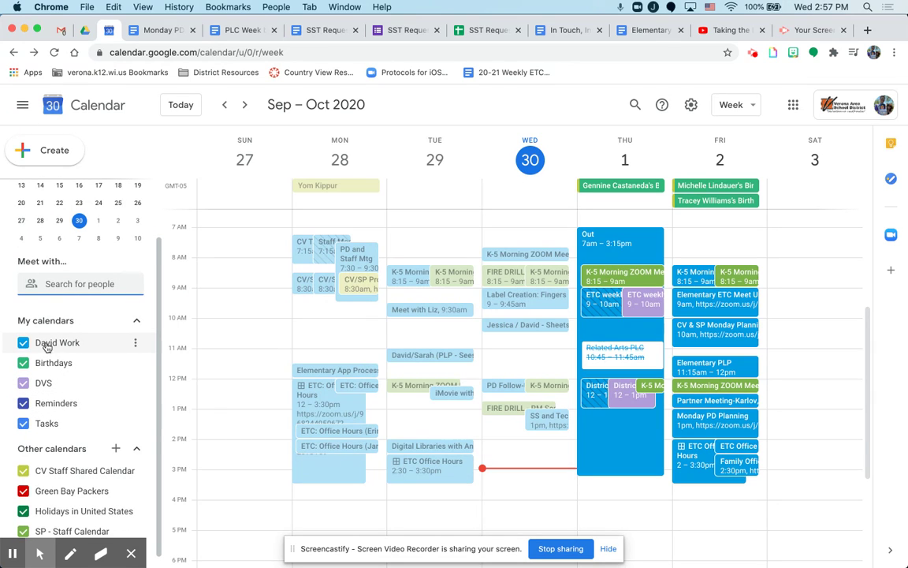
click(136, 345)
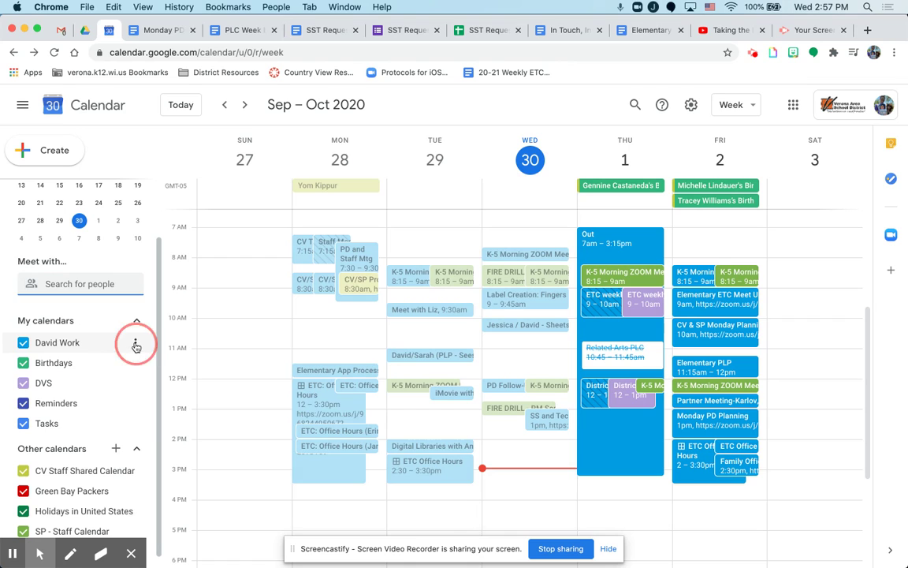
click(166, 378)
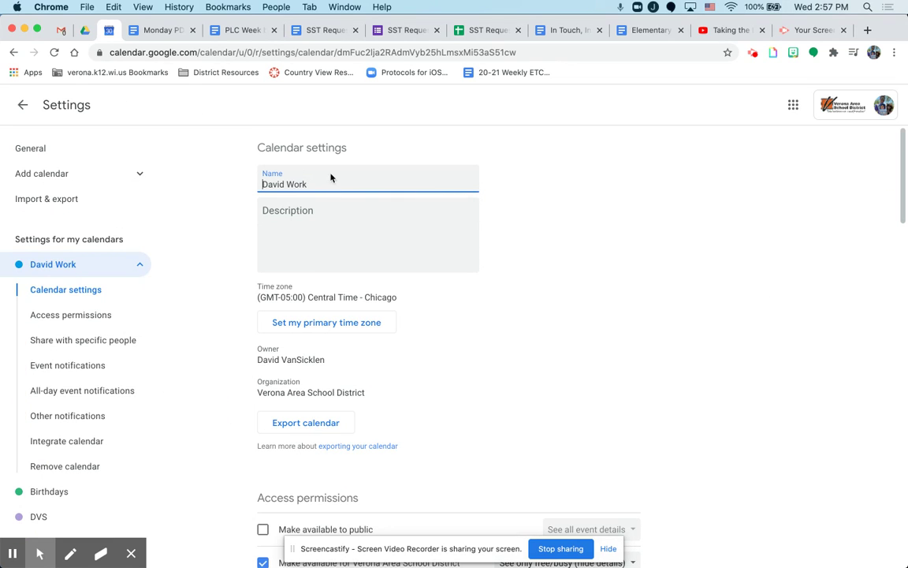
scroll(520, 326, down, 2)
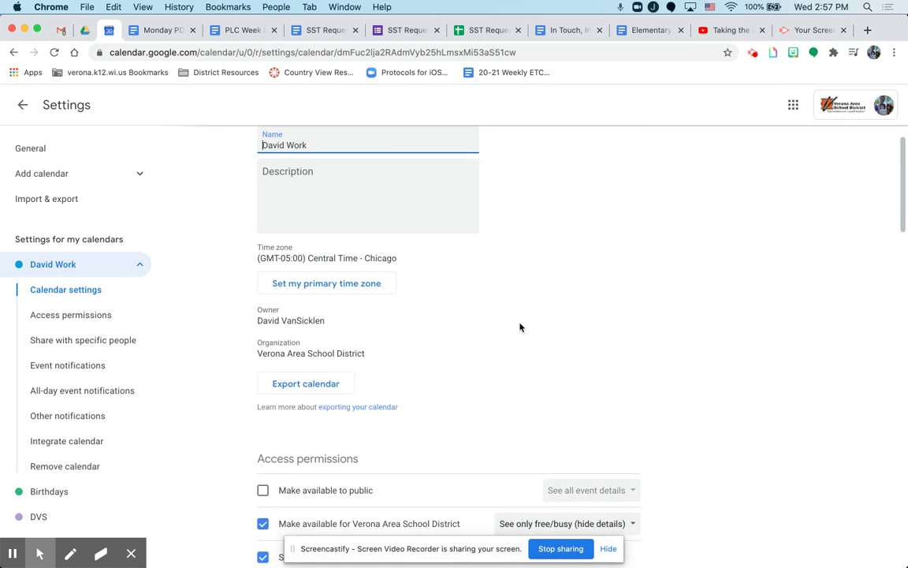
scroll(520, 327, down, 3)
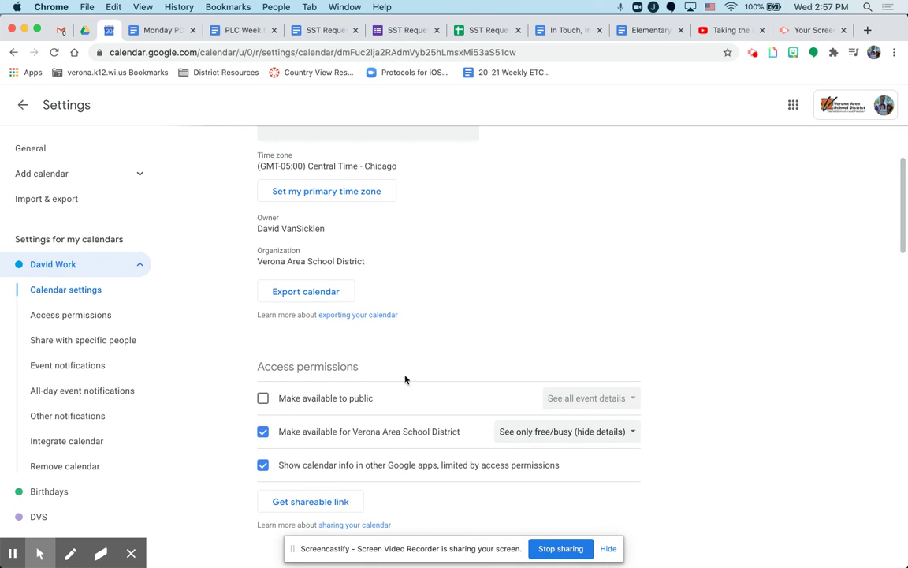
scroll(454, 377, down, 2)
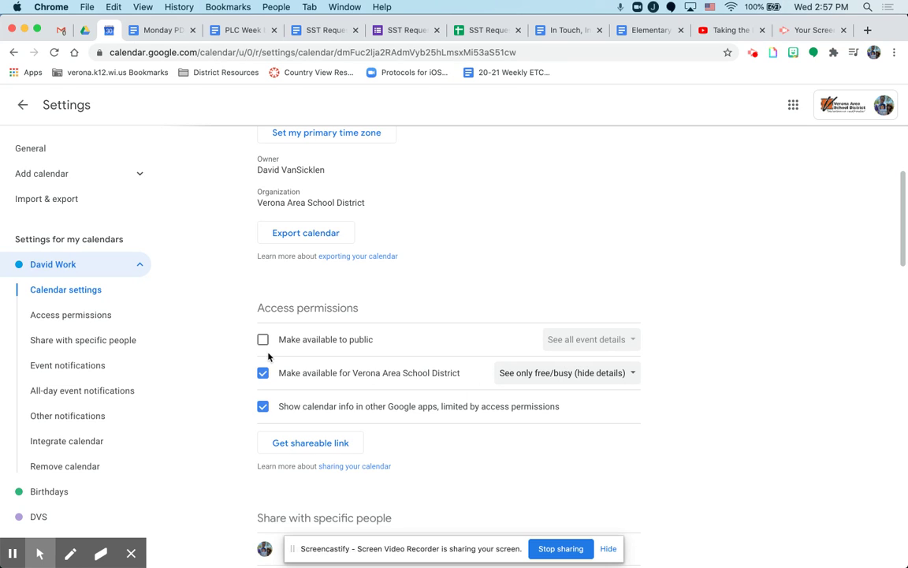
click(263, 373)
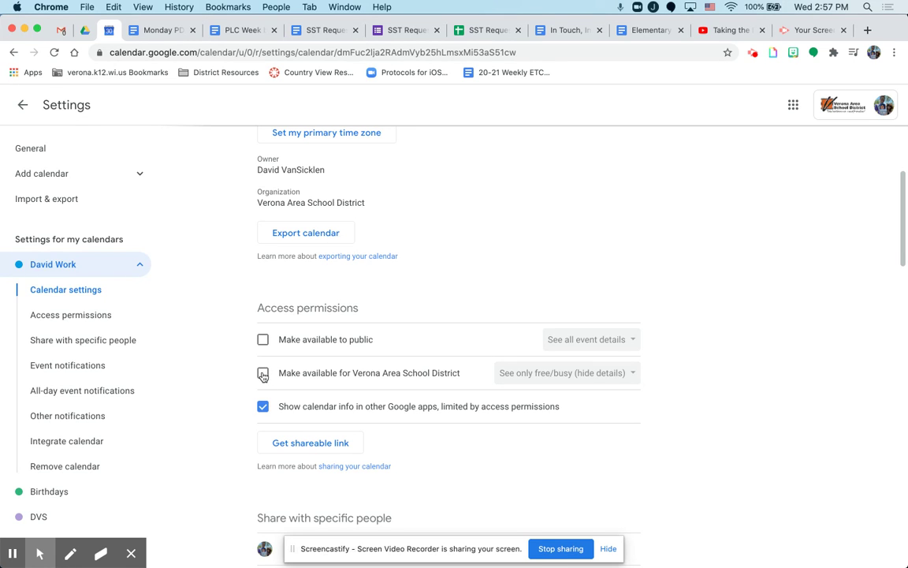
click(263, 373)
Review which specific people the work calendar is shared with and their permission levels, and return to the week view
scroll(331, 381, down, 3)
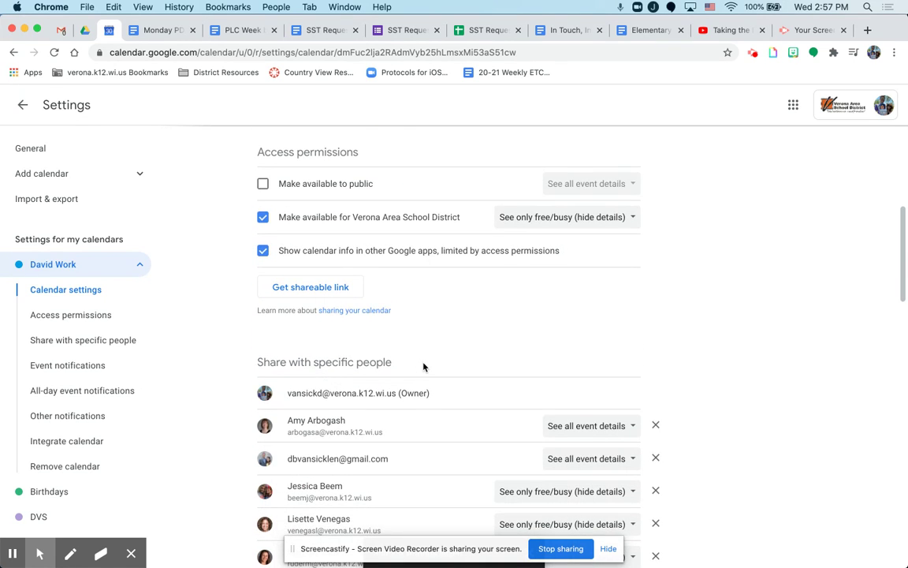
scroll(423, 367, down, 3)
scroll(357, 365, down, 2)
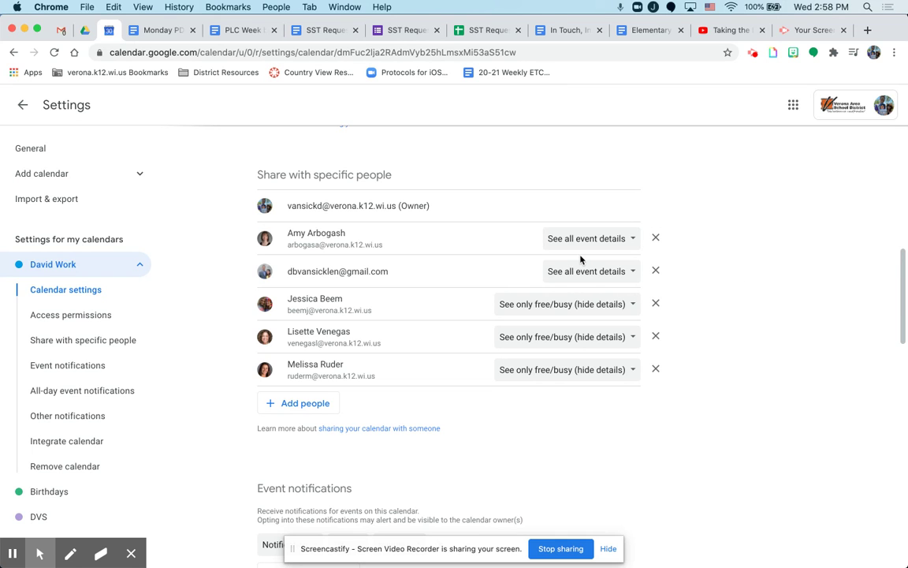
scroll(355, 390, up, 5)
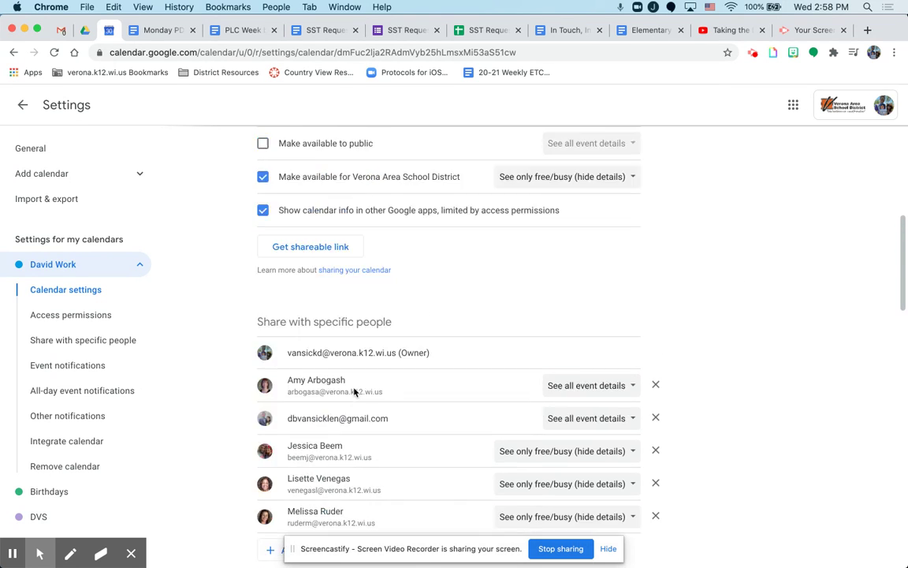
click(23, 105)
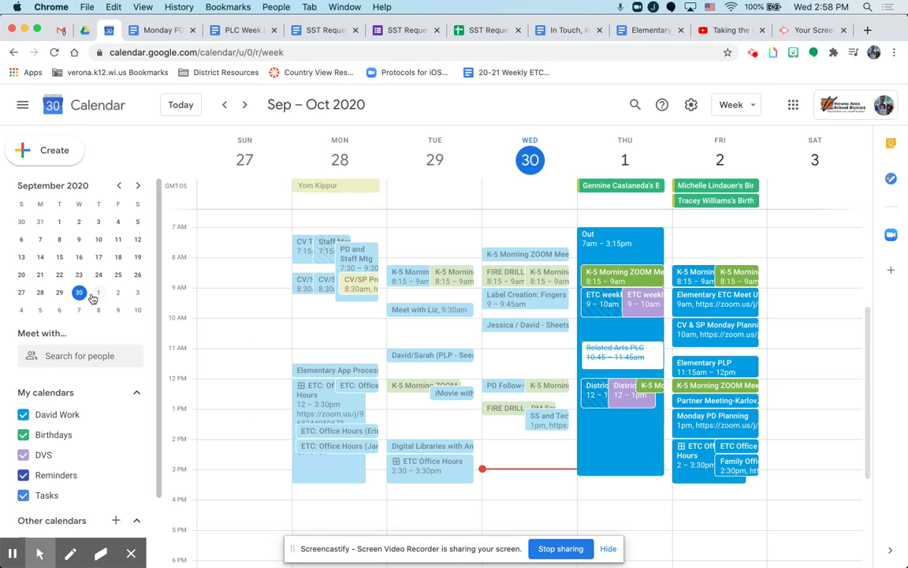
Start a new event on Wednesday, September 30, from 11:00 to 11:45am, and title it "Fake Event" in the full event editor
click(107, 355)
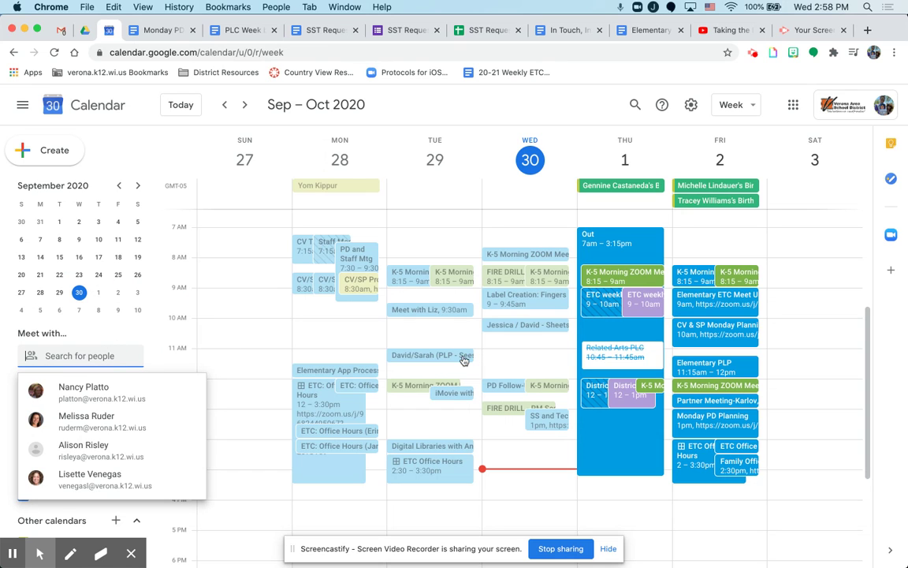
click(508, 352)
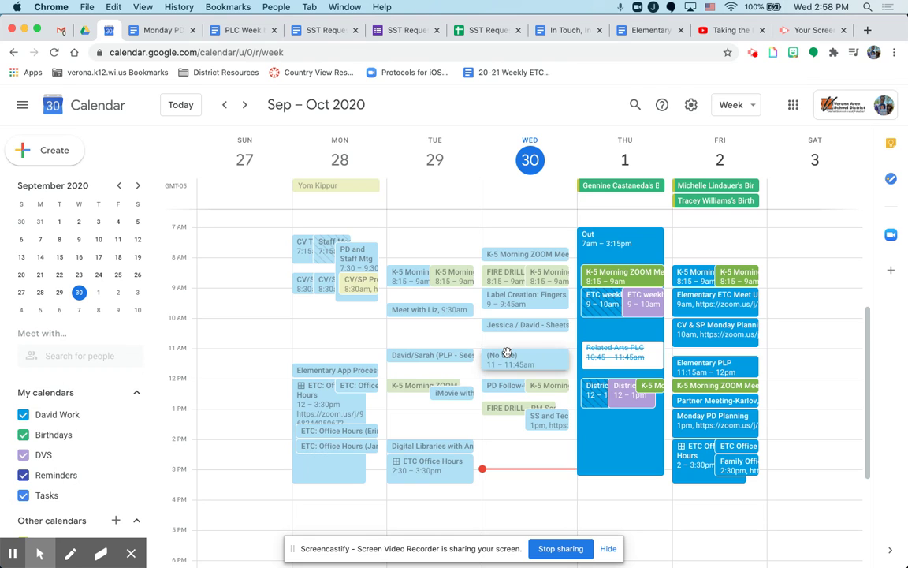
click(507, 353)
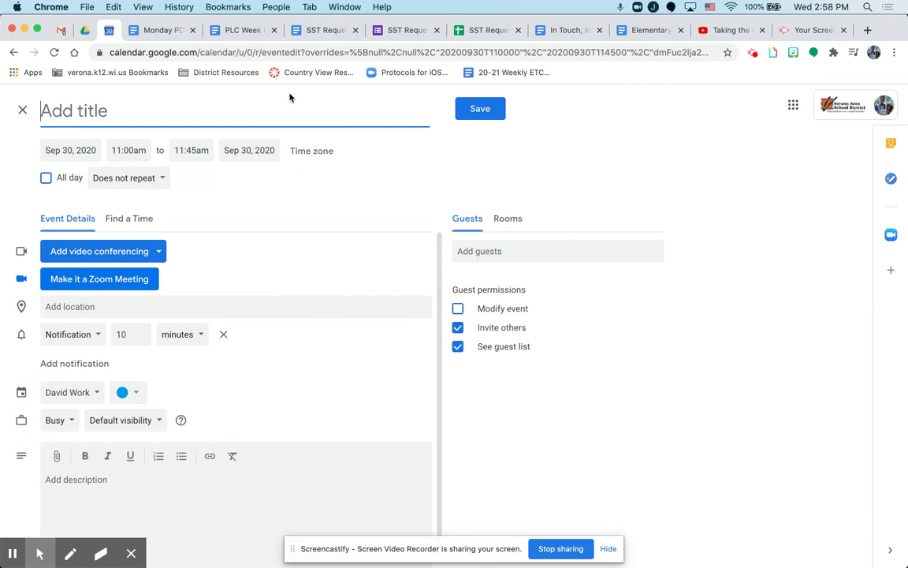
text(Fake Event)
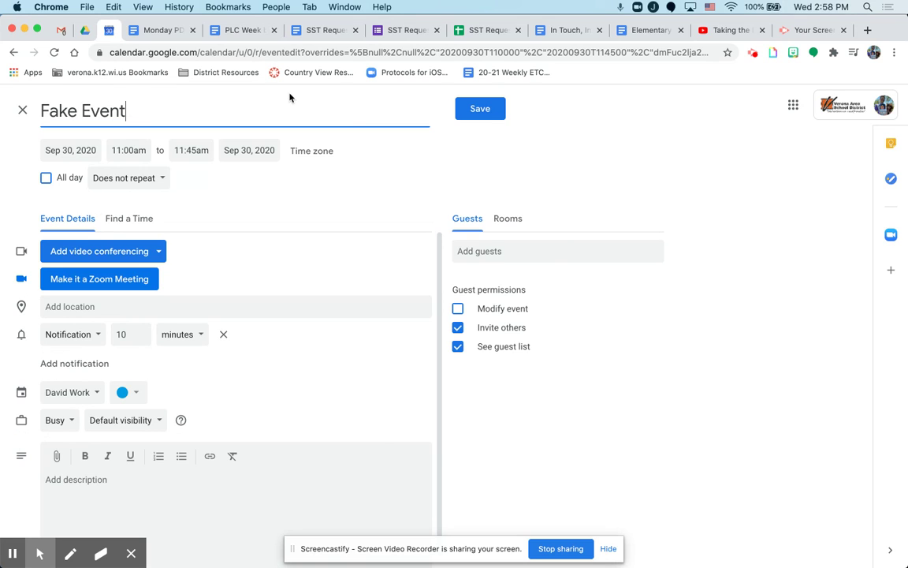
Add two colleagues as guests of Fake Event, one from the suggestions and one by searching for the first name
click(552, 254)
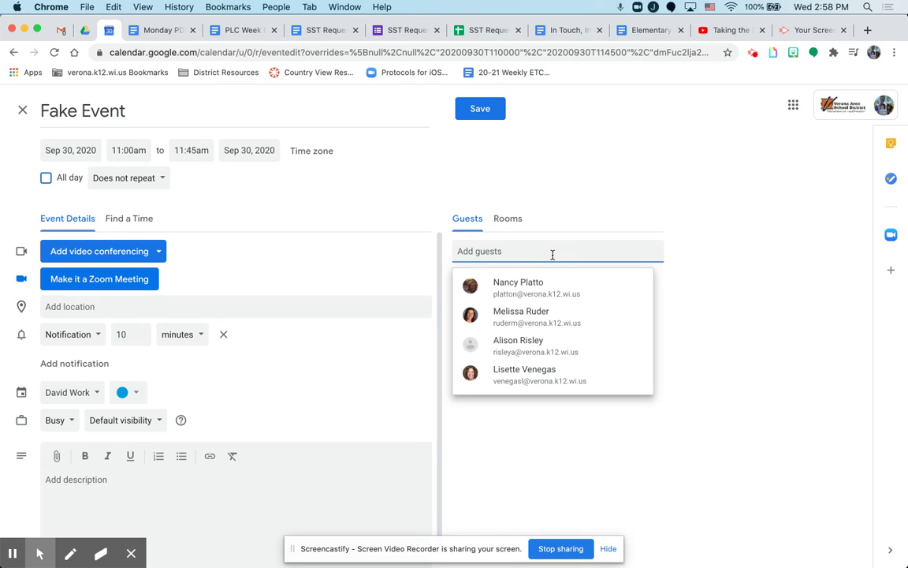
click(549, 375)
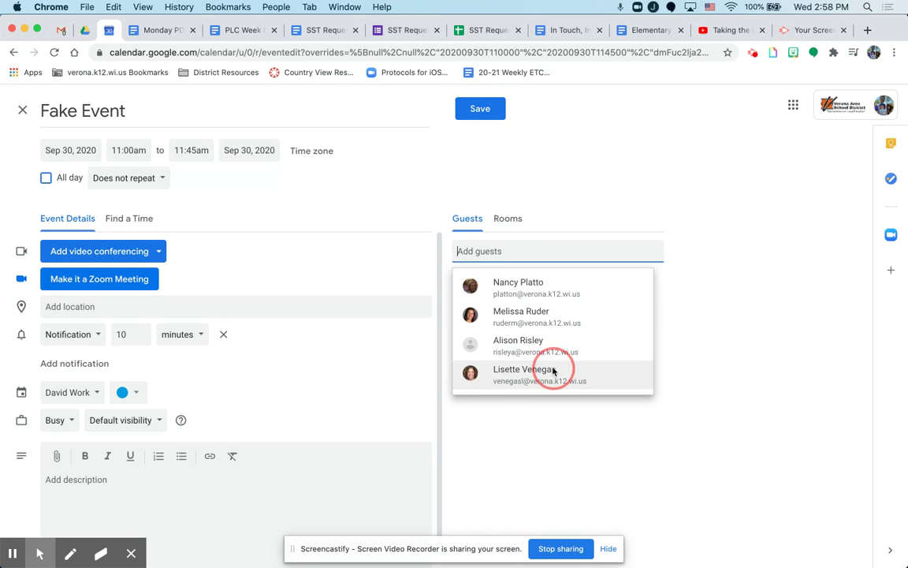
click(534, 252)
text(Jessi)
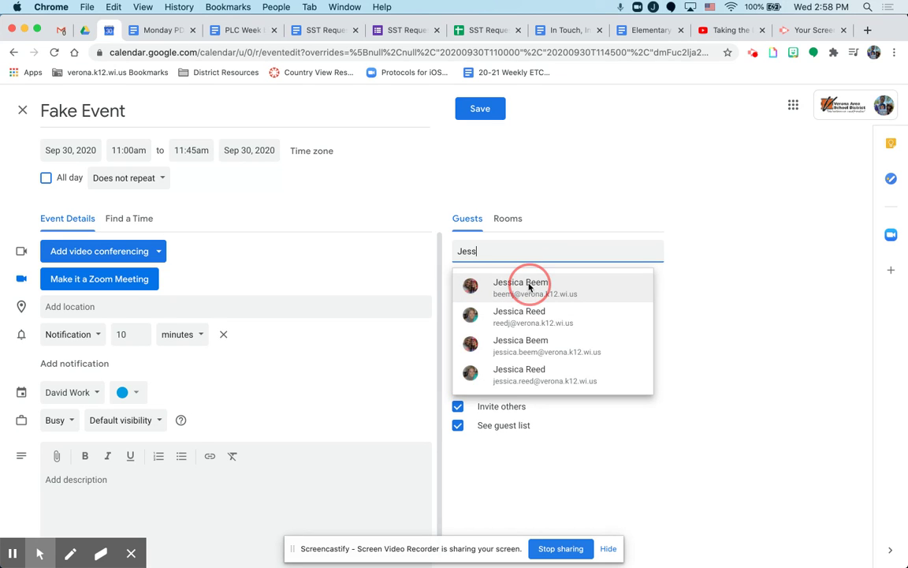
click(523, 286)
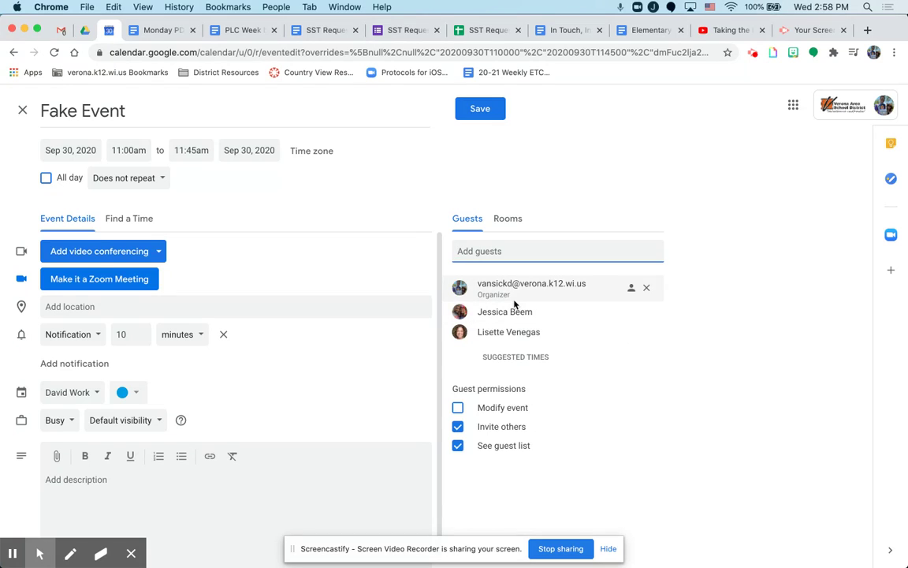
Compare the guests' schedules in Find a Time for the current week and for October 4–10, looking for a shared free slot
click(140, 222)
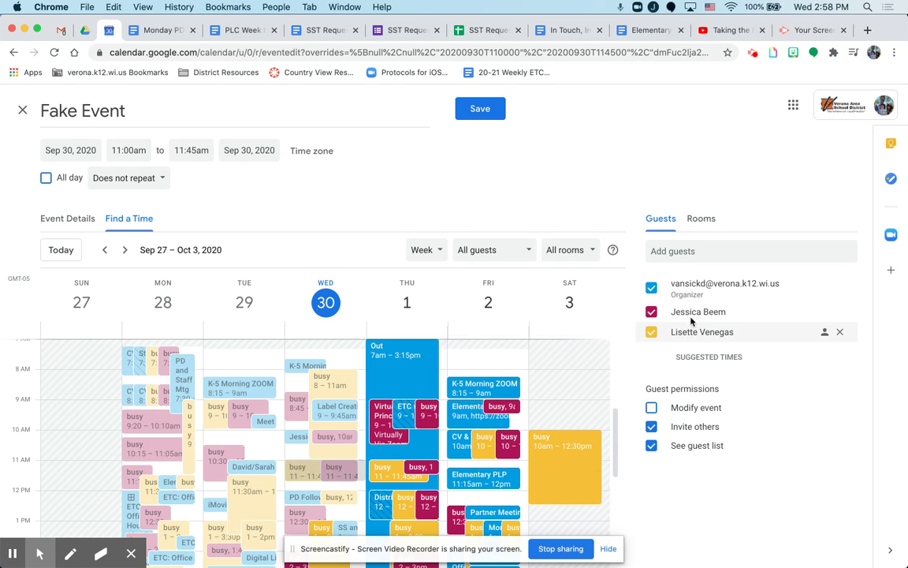
scroll(436, 453, down, 3)
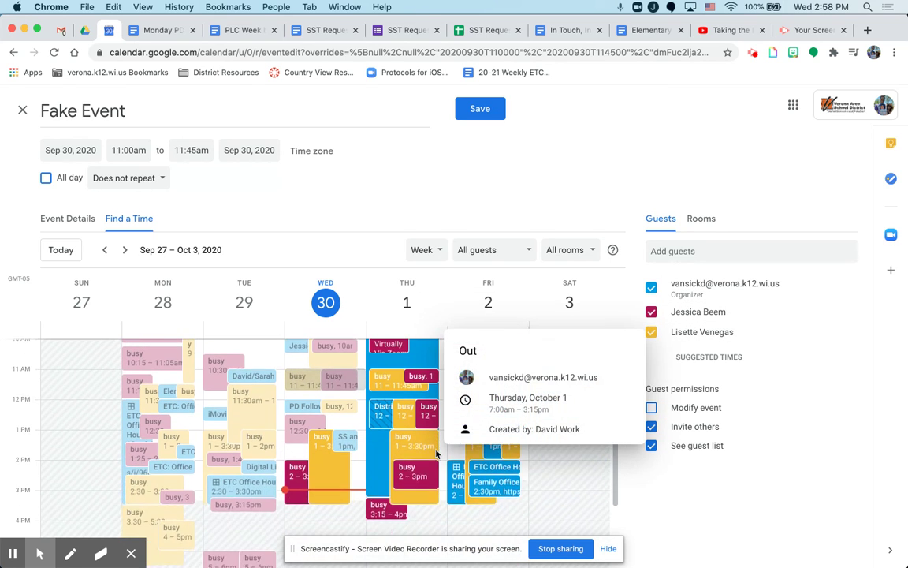
scroll(436, 426, up, 3)
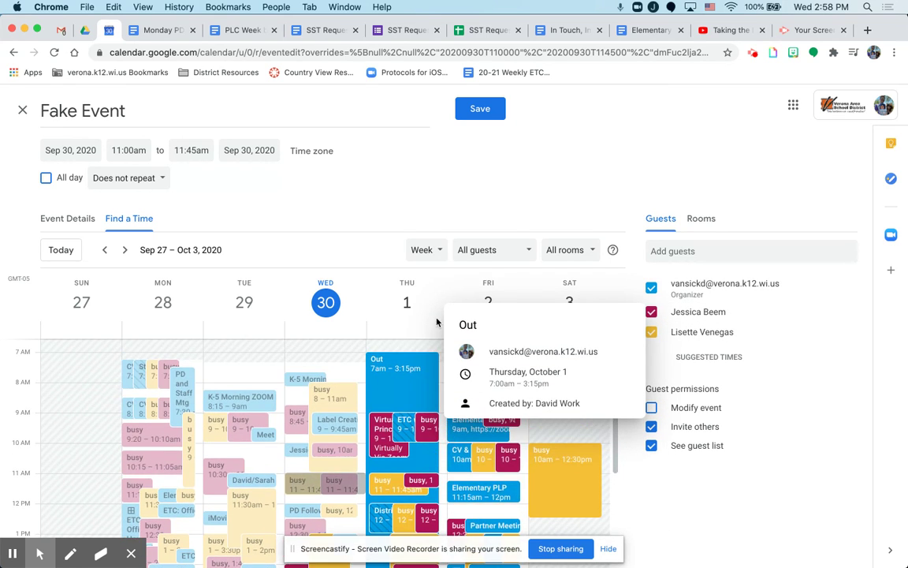
click(126, 250)
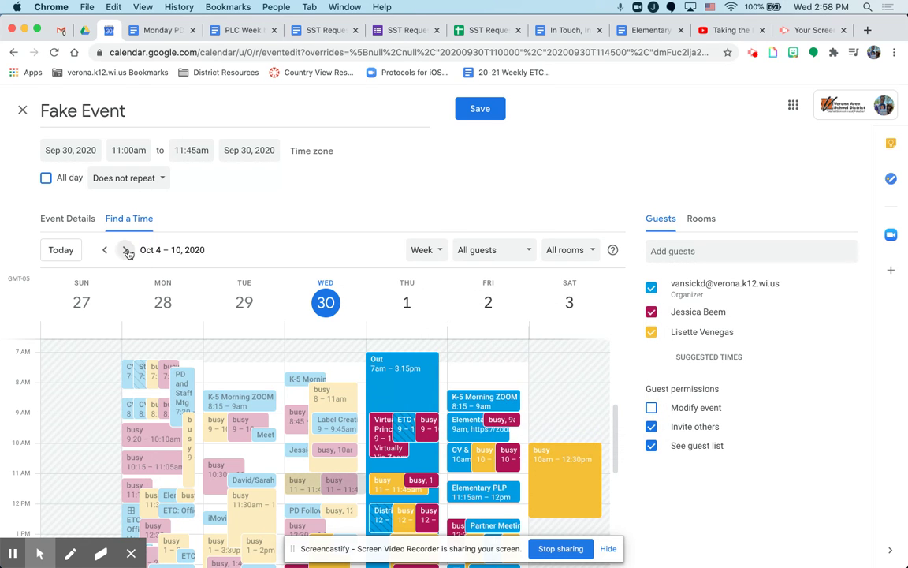
scroll(236, 395, down, 1)
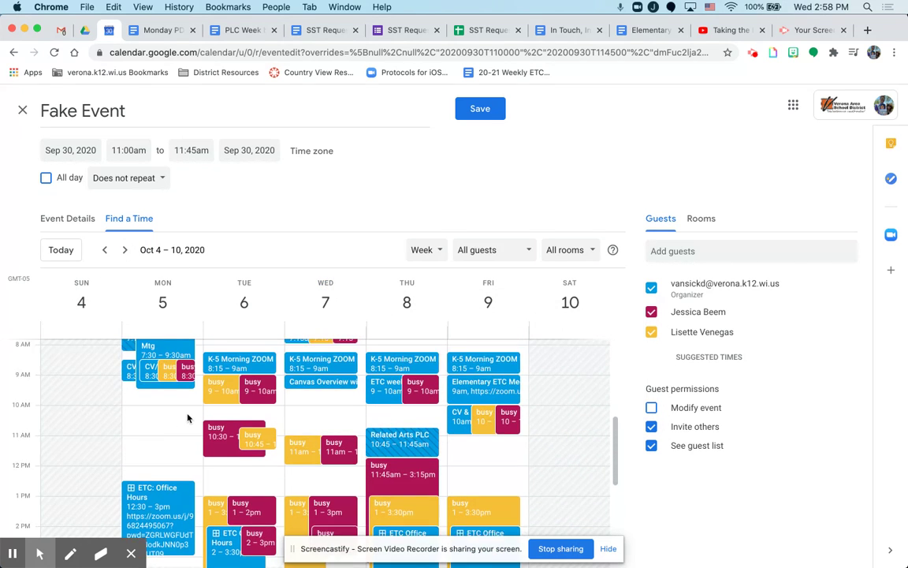
scroll(188, 418, up, 1)
scroll(416, 497, down, 3)
scroll(417, 499, up, 2)
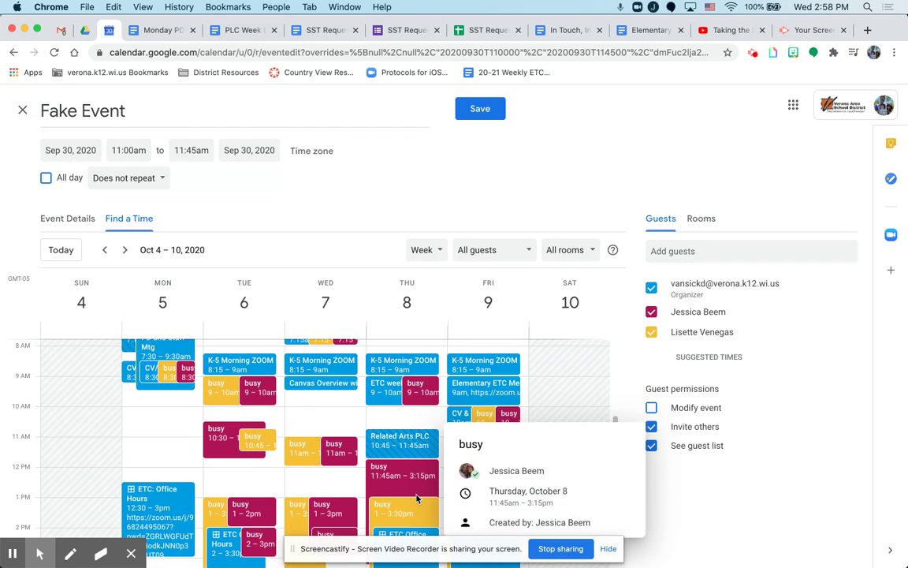
scroll(229, 469, down, 1)
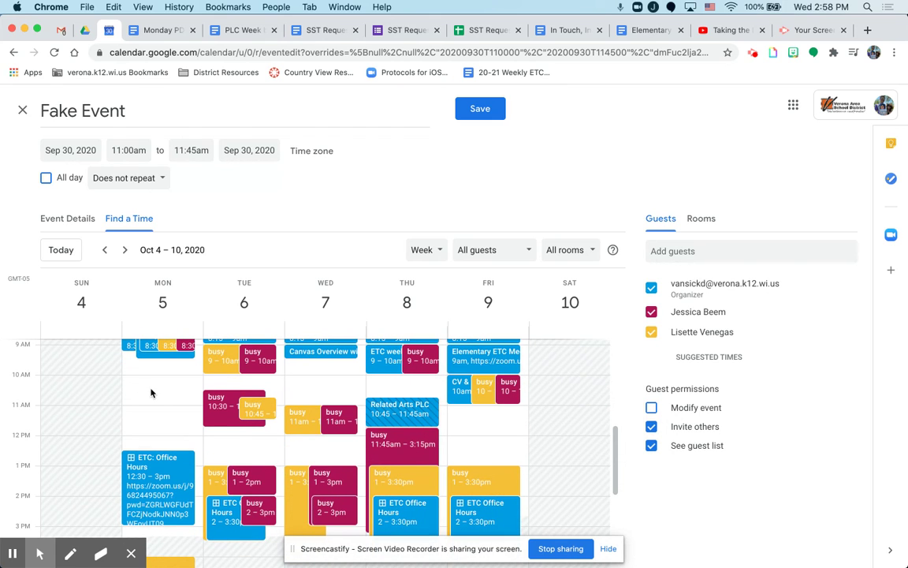
Move Fake Event to Monday, October 5, from 10:00 to 10:45am, and discard the unsaved event after returning to its details
click(151, 387)
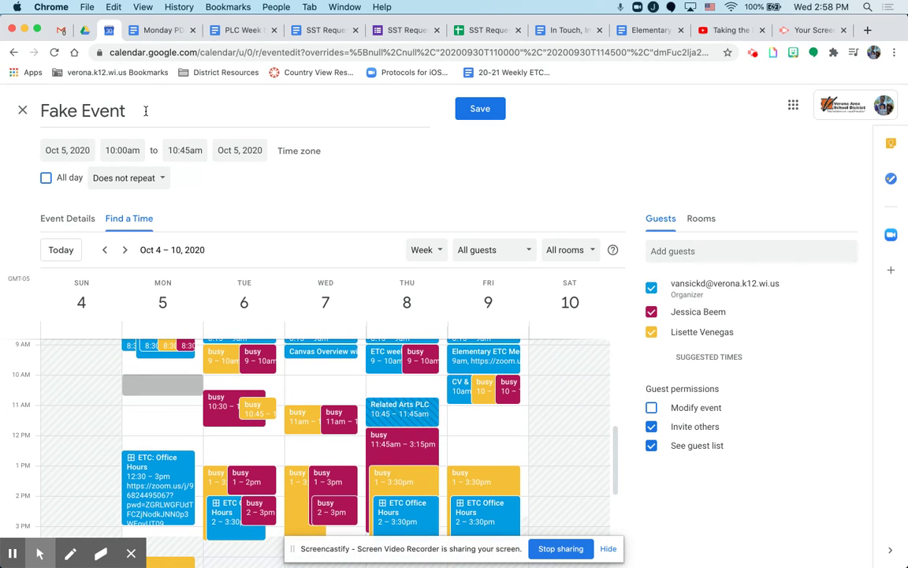
click(67, 218)
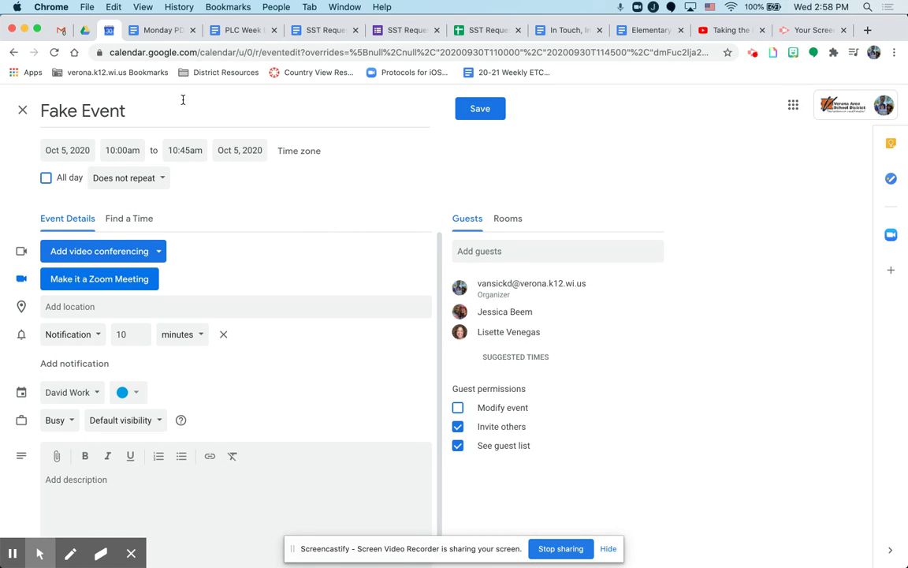
click(23, 111)
click(507, 347)
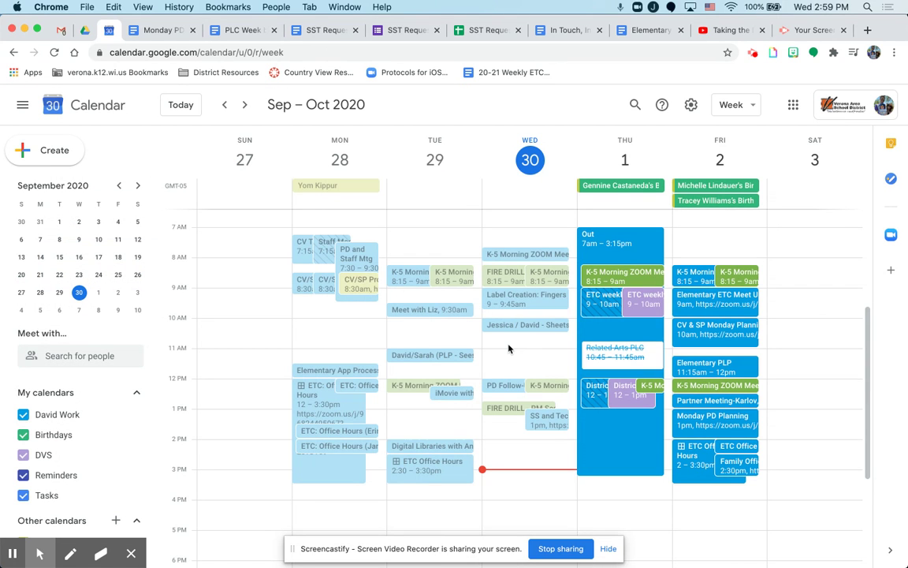
Add a suggested colleague under Meet with and remove them, replacing them with another colleague found by first name
click(72, 355)
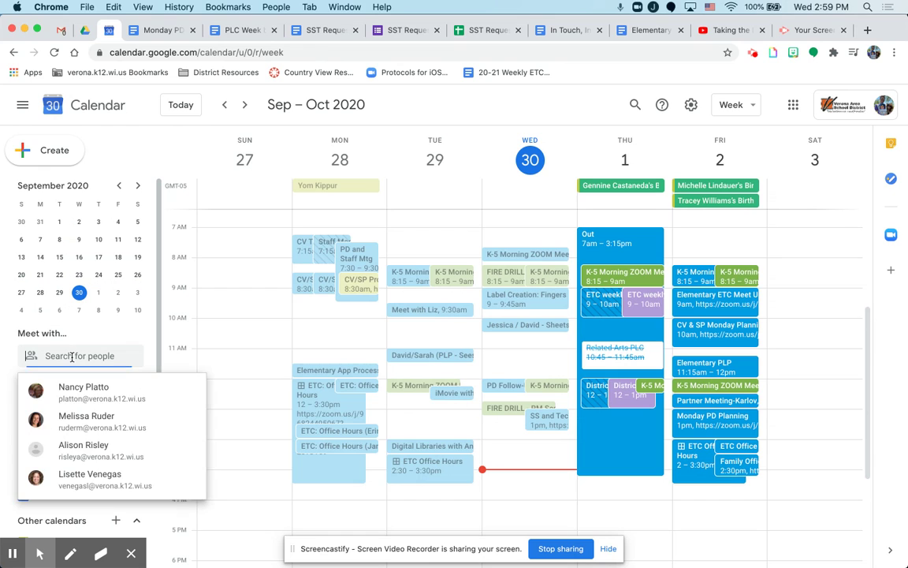
click(101, 421)
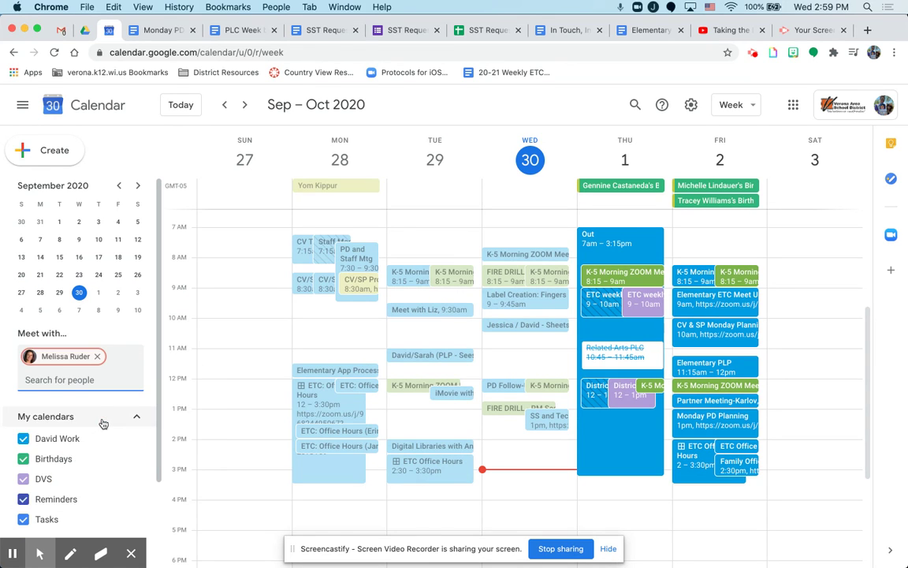
click(100, 356)
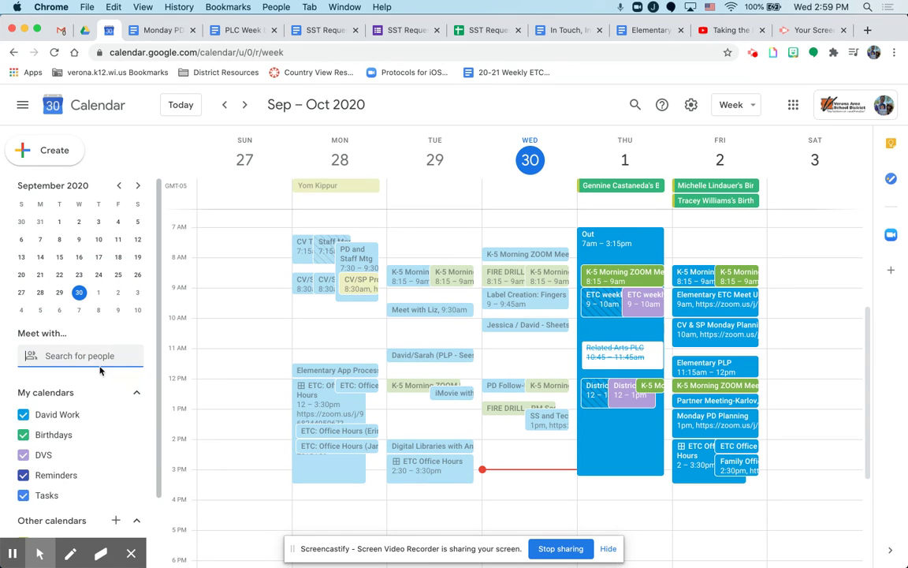
text(lis)
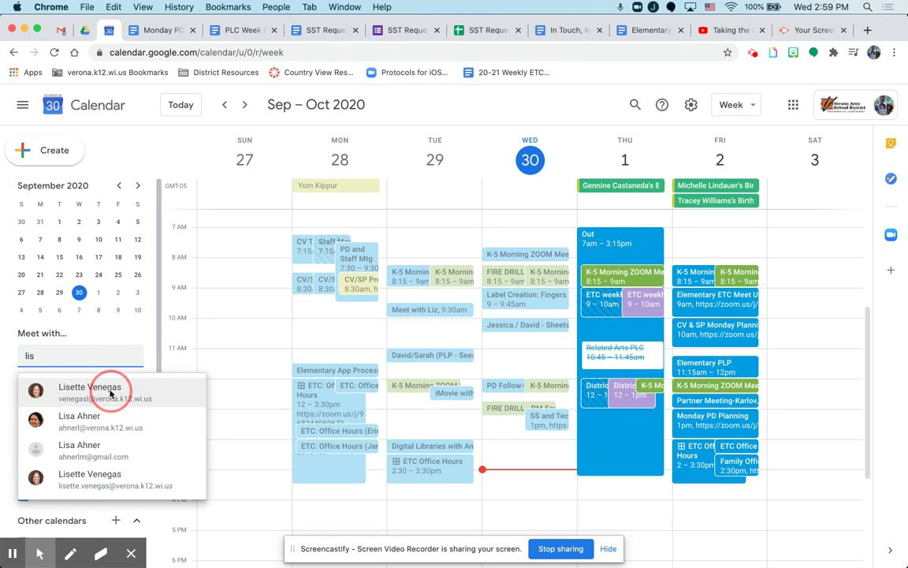
click(119, 392)
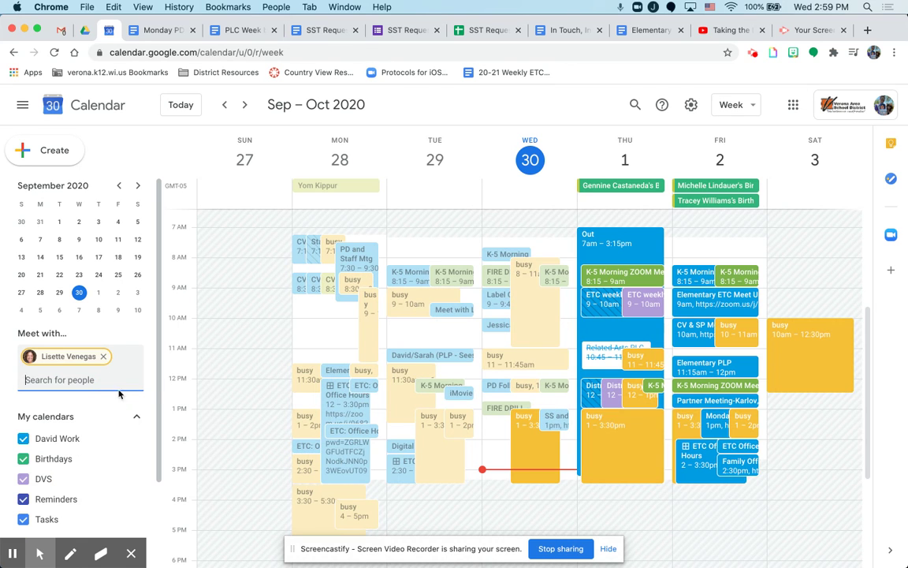
click(754, 53)
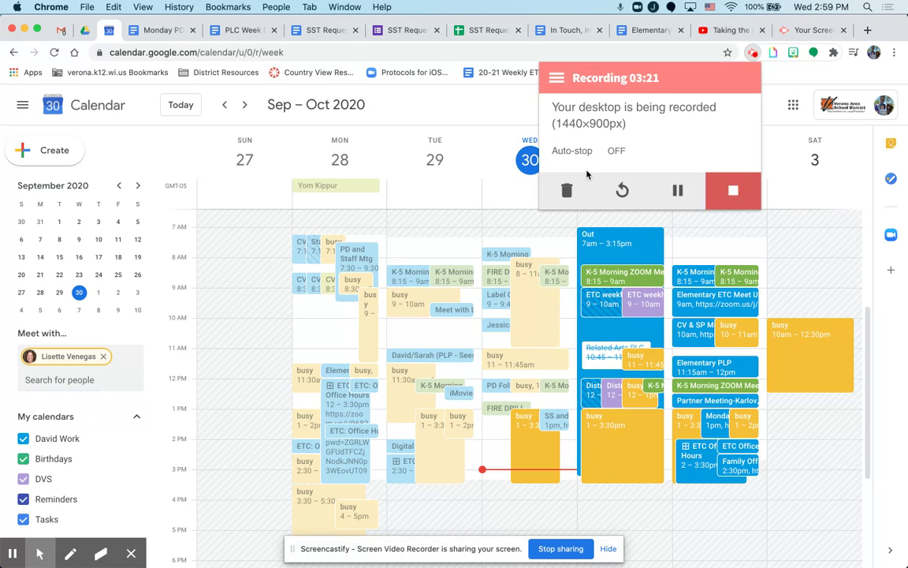